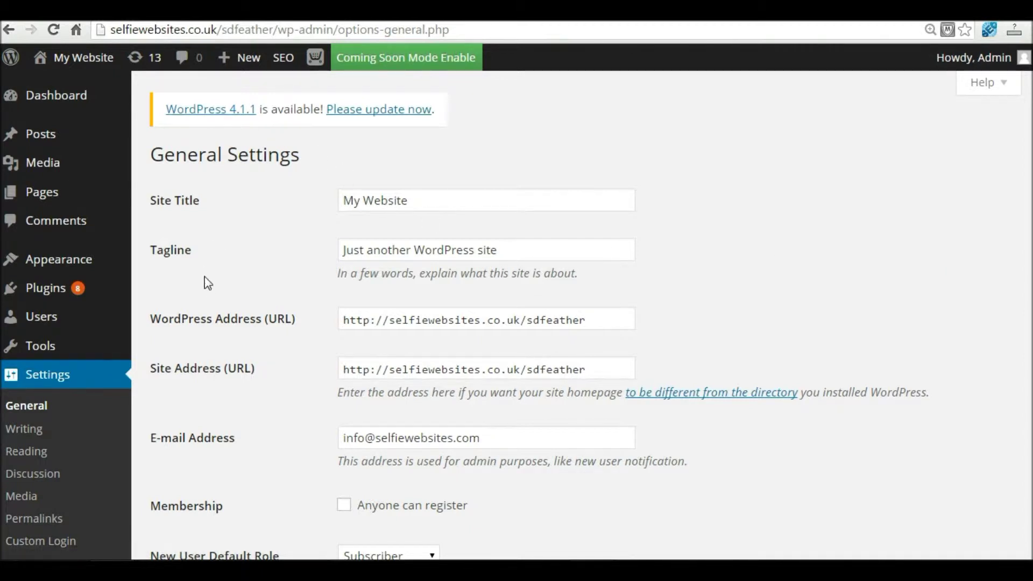
Change the Site Title in General Settings to 'Selfie Websites'
click(47, 386)
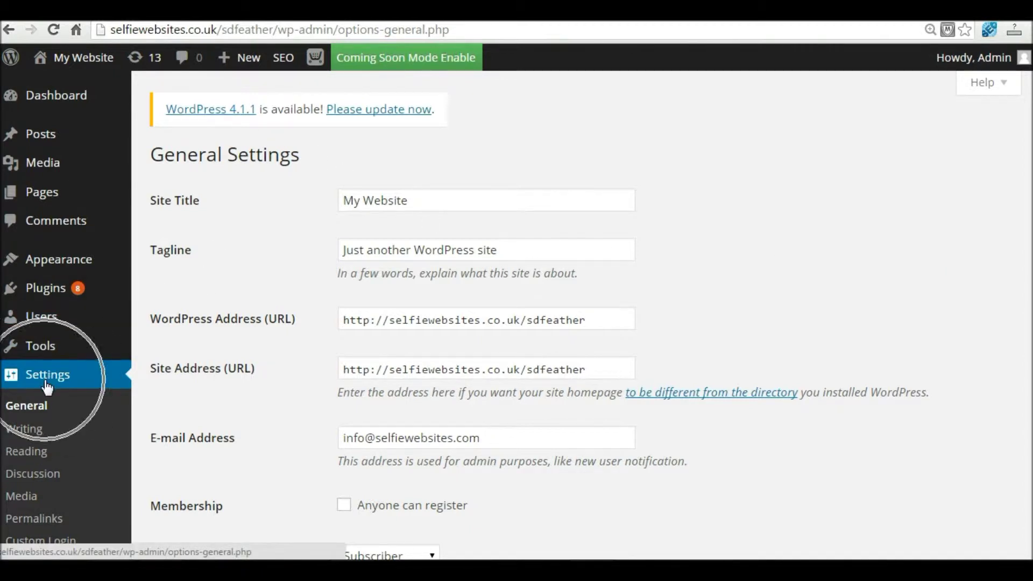
click(35, 409)
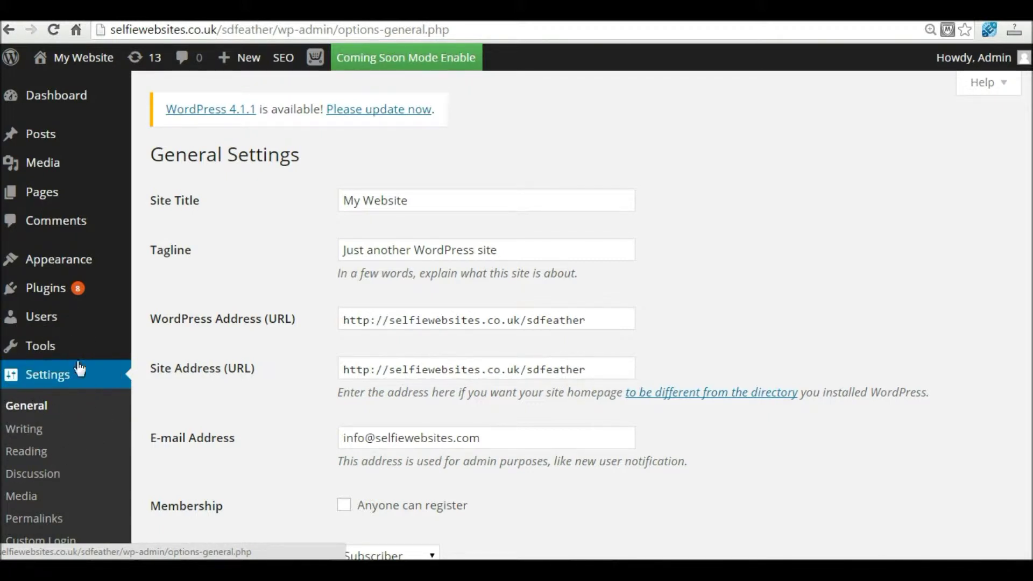
drag(431, 203, 321, 199)
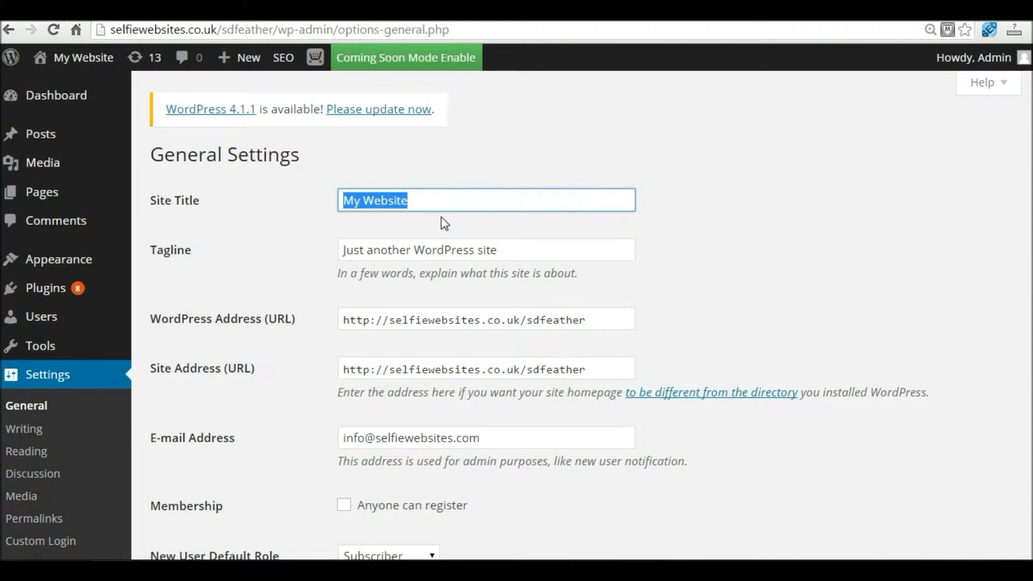
text(Selfie )
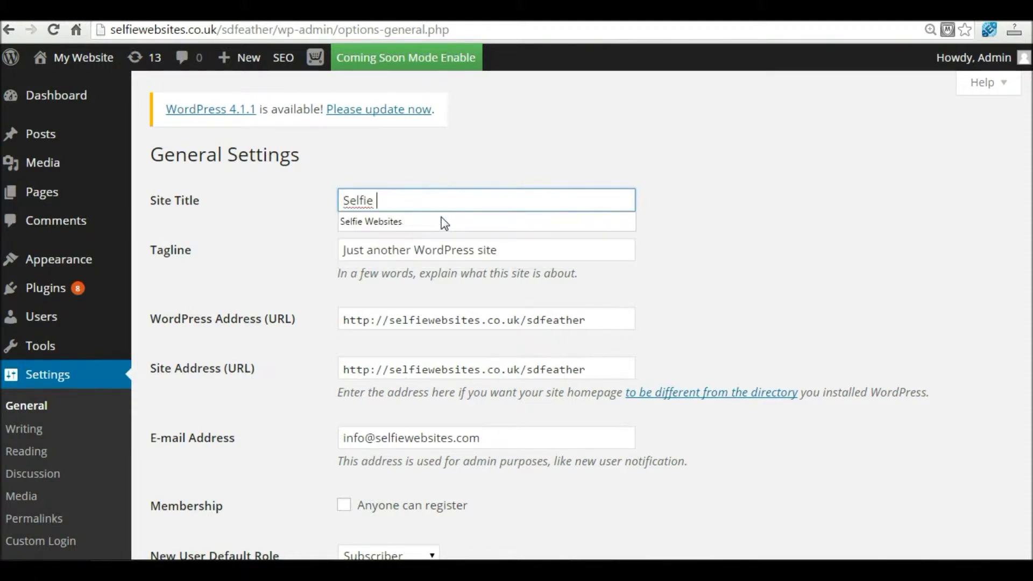
text(Websites)
Replace the tagline with 'Helping small business owners manage their websites'
click(364, 250)
drag(536, 250, 335, 253)
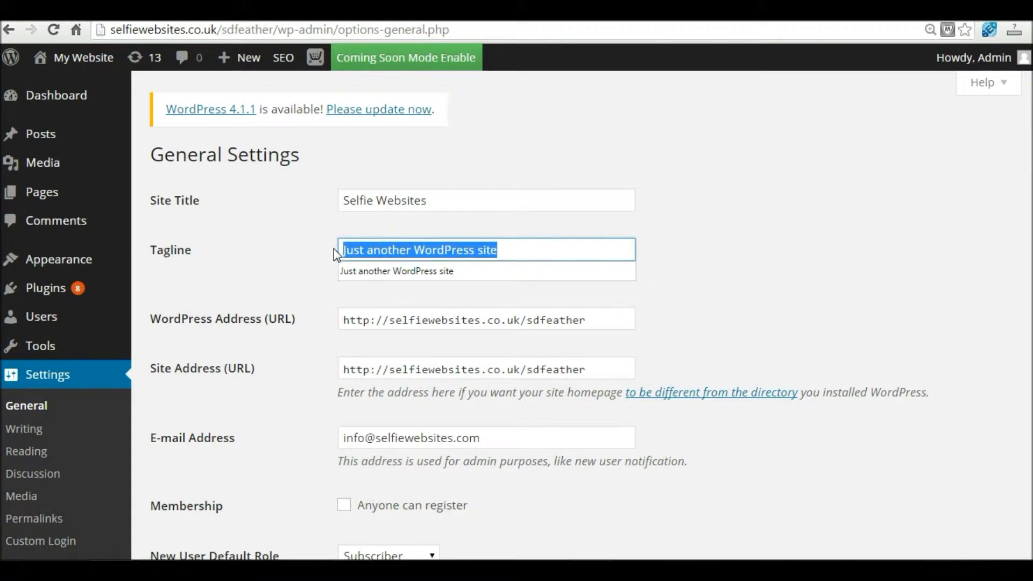
text(Helpin)
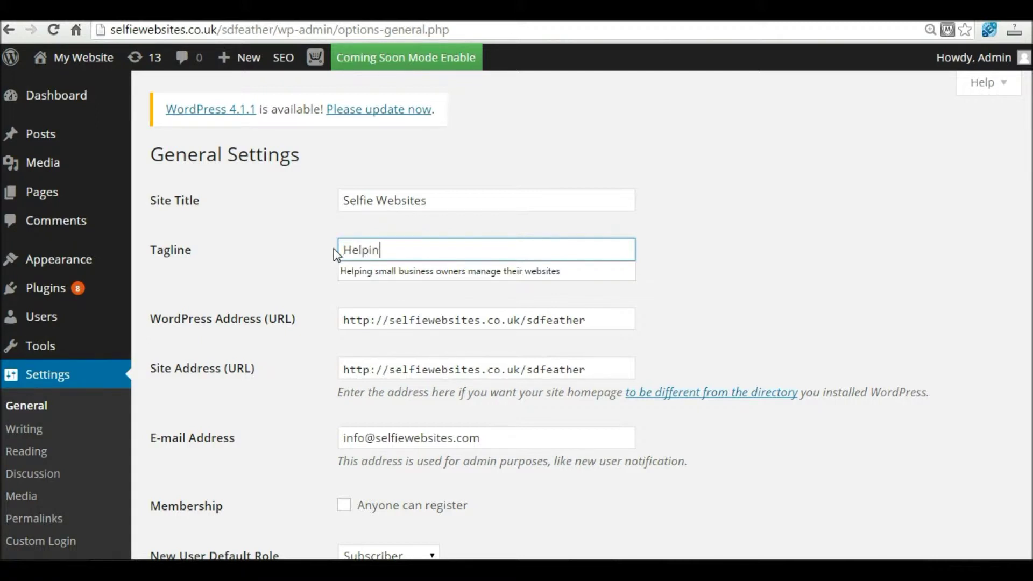
text(g small )
text(busine)
key(BackSpace)
key(BackSpace)
key(BackSpace)
key(BackSpace)
key(BackSpace)
key(BackSpace)
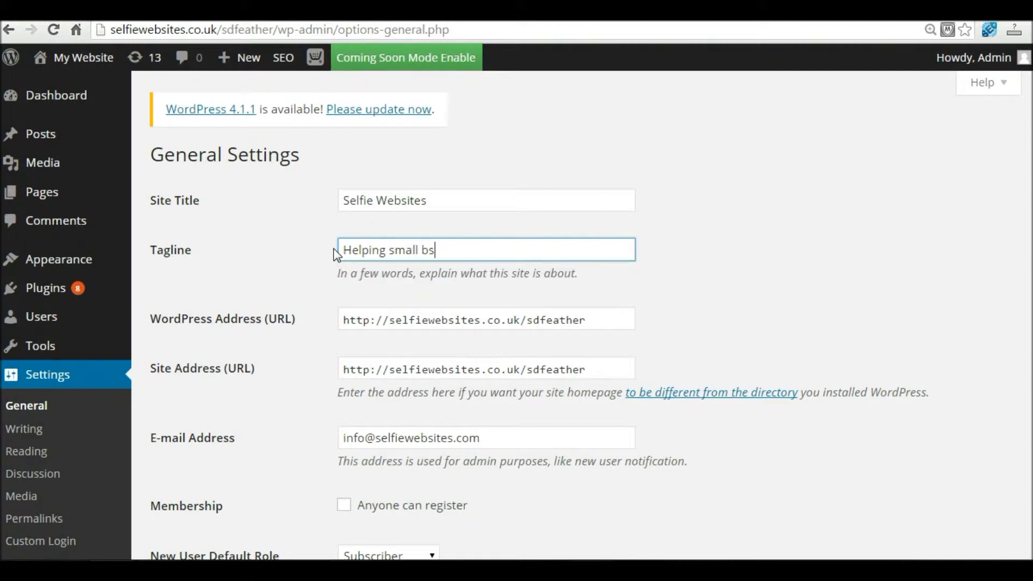
text(busine)
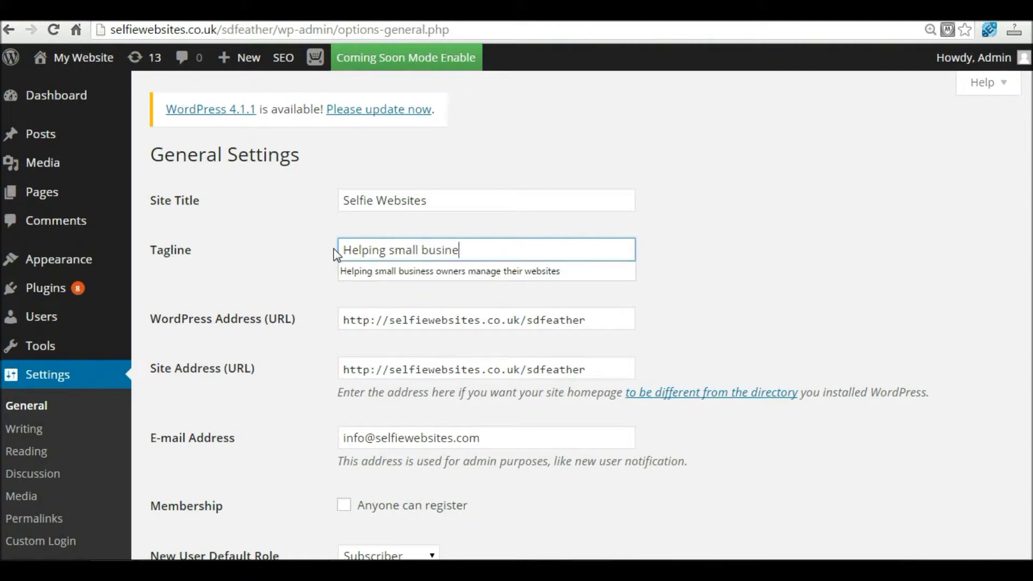
text(ss owners manage their )
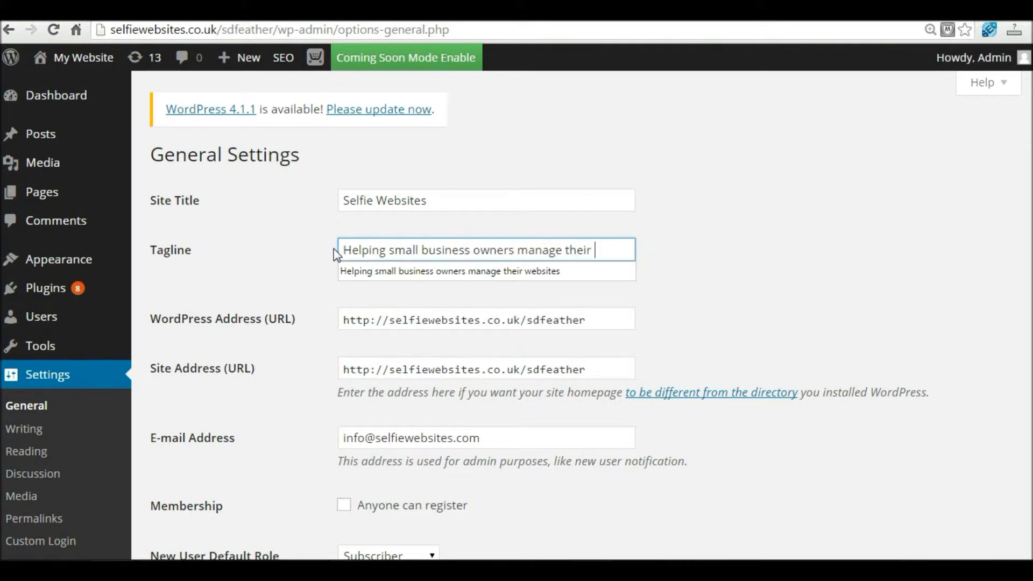
text(websites)
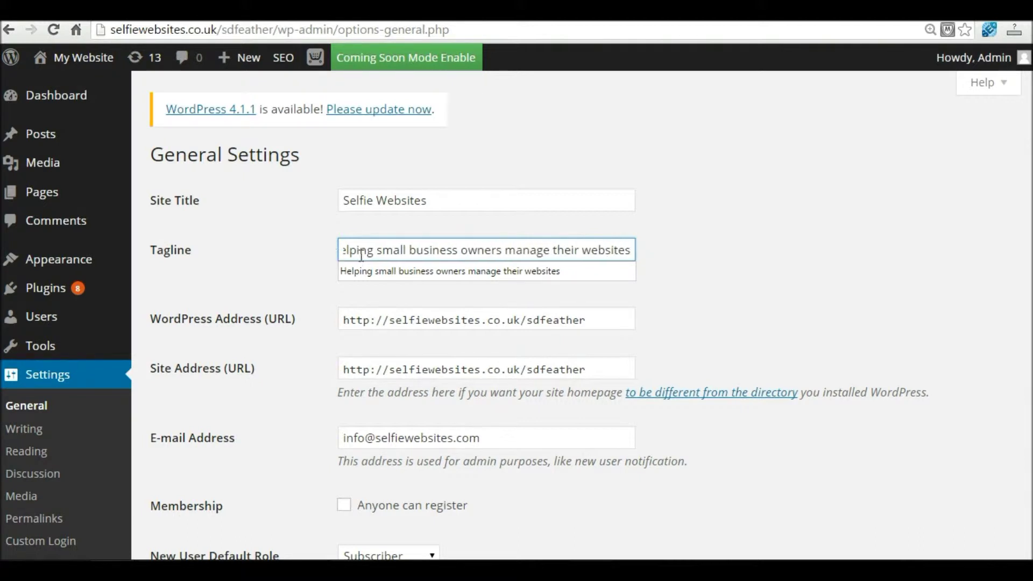
drag(386, 250, 311, 249)
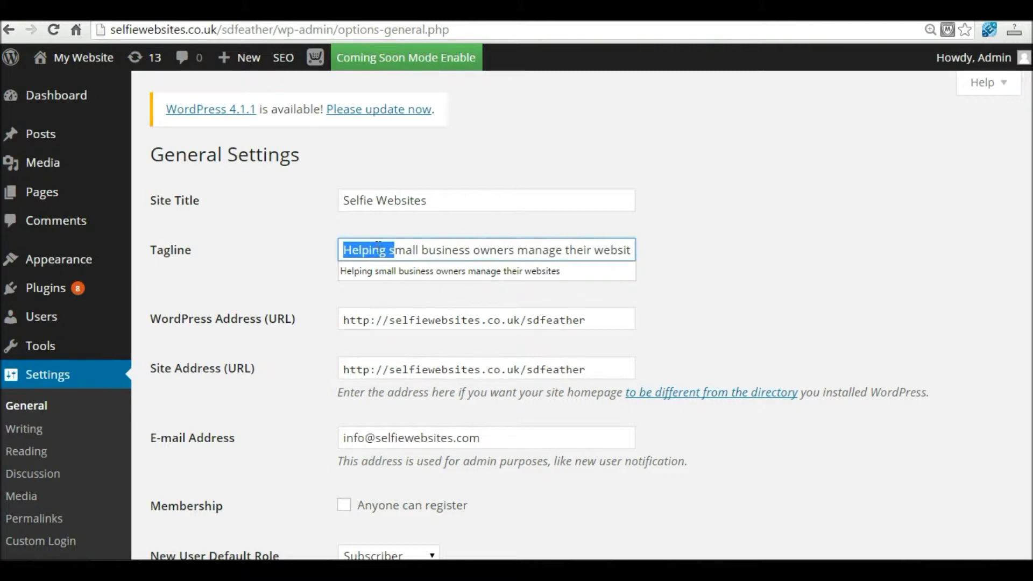
click(434, 251)
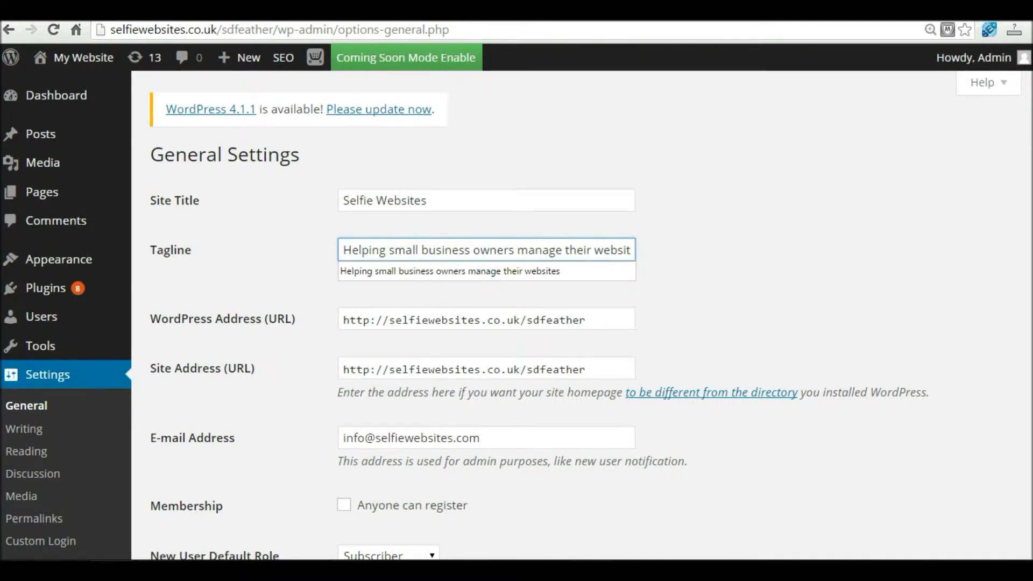
scroll(450, 271, down, 1)
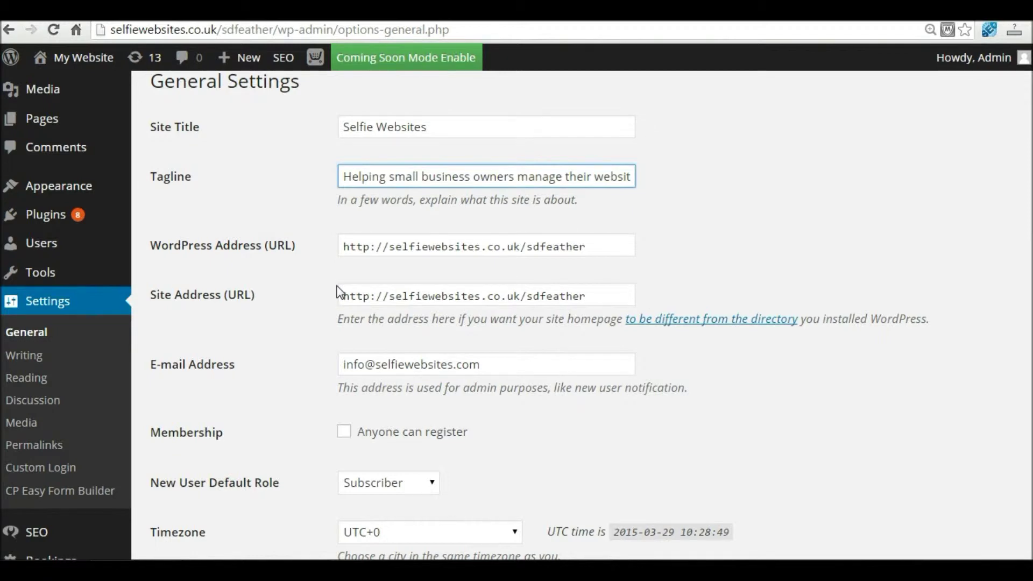
scroll(339, 291, down, 1)
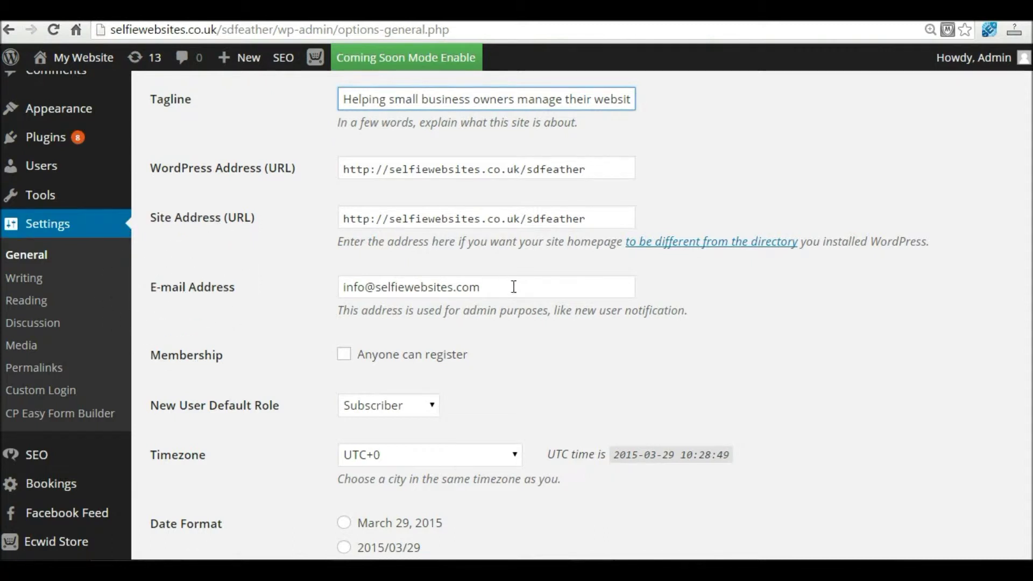
drag(576, 285, 329, 284)
triple_click(389, 288)
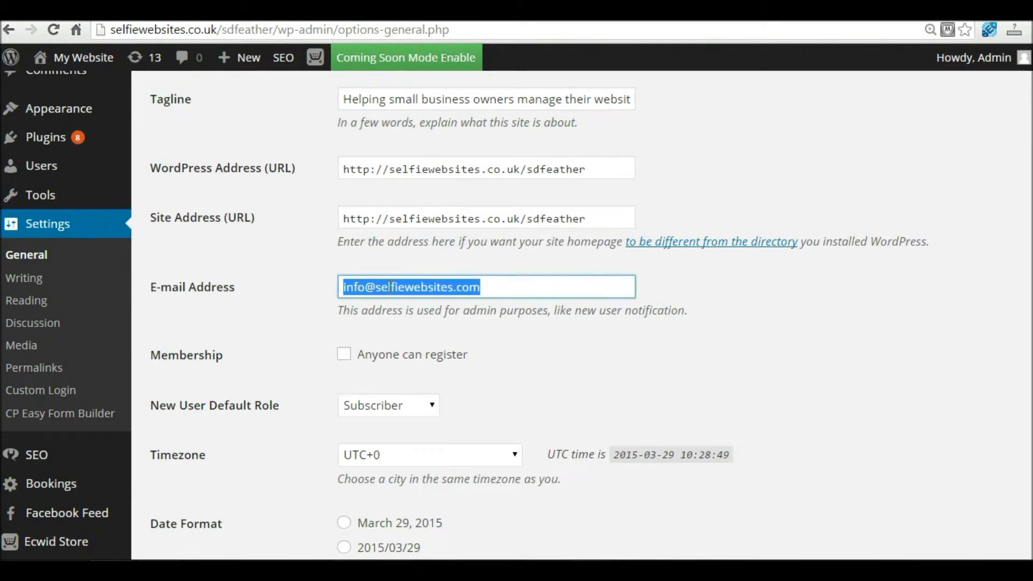
click(512, 290)
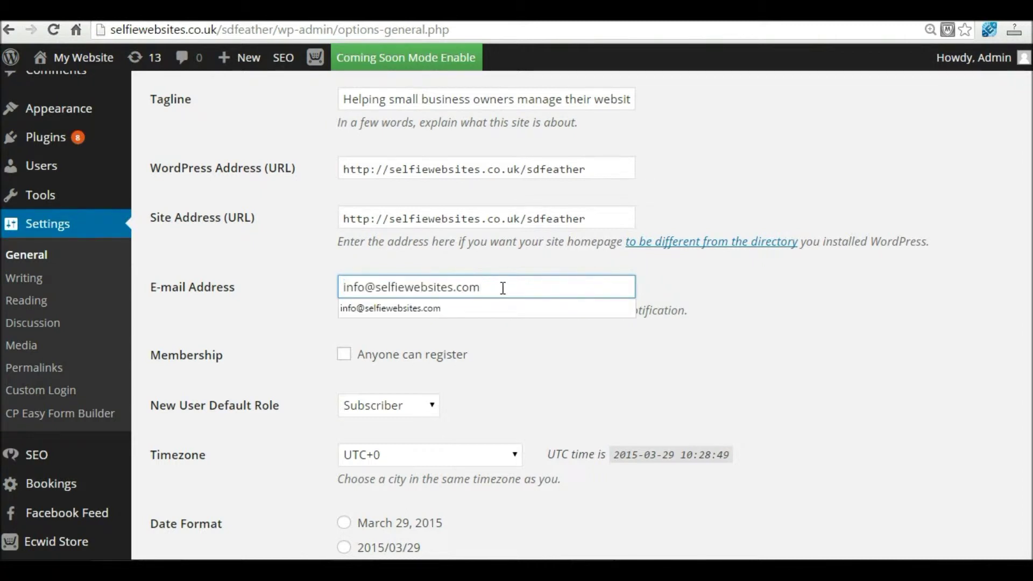
drag(503, 290, 304, 298)
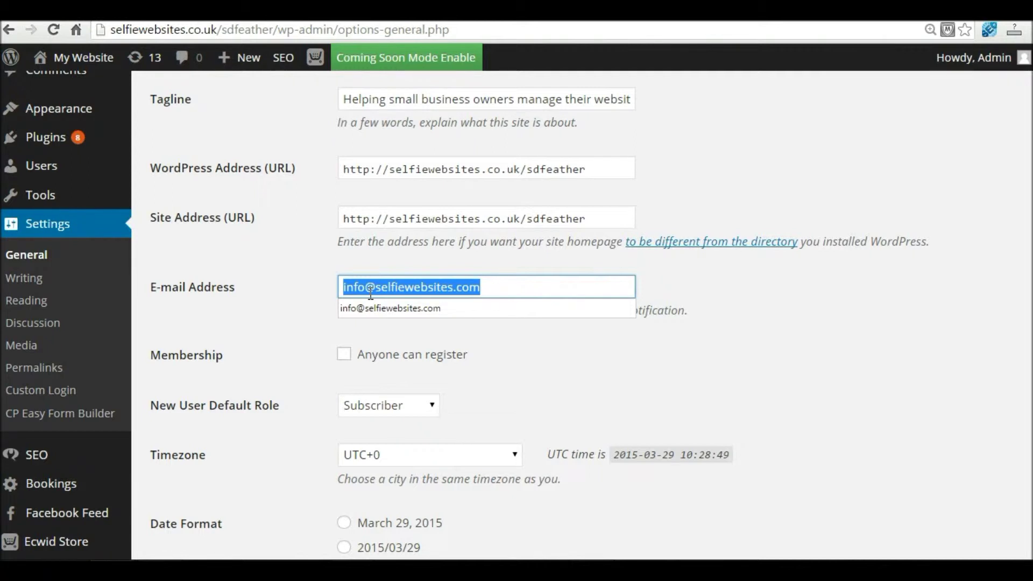
drag(468, 287, 440, 287)
key(End)
Keep the 29/03/2015 date format selected in General Settings
scroll(872, 297, down, 3)
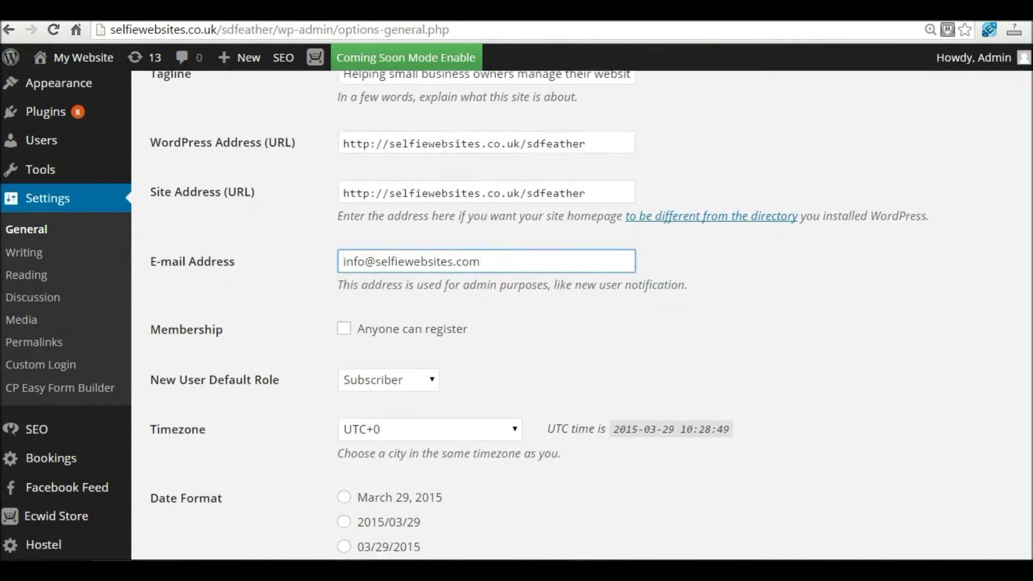
scroll(376, 389, down, 1)
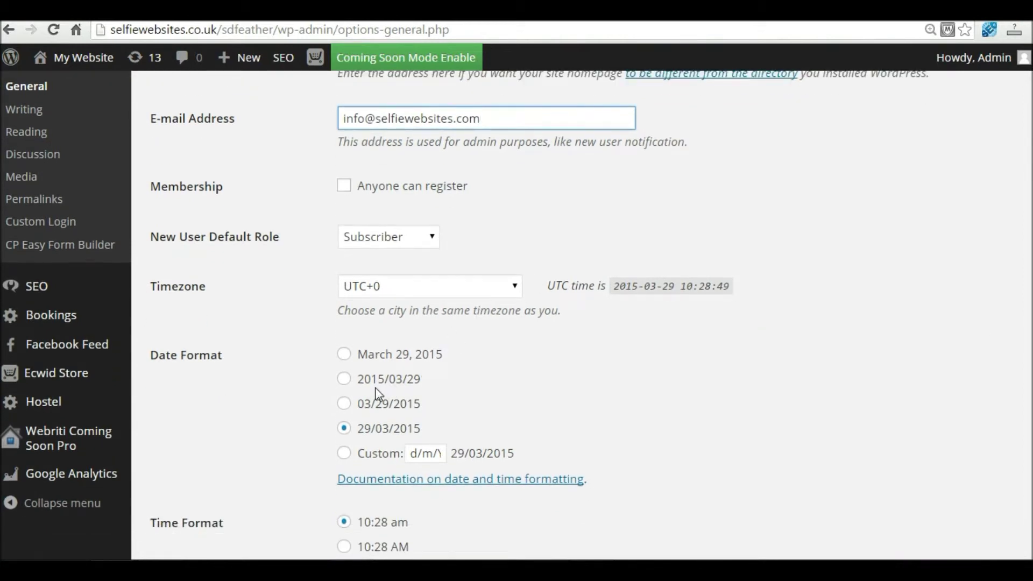
scroll(565, 282, down, 2)
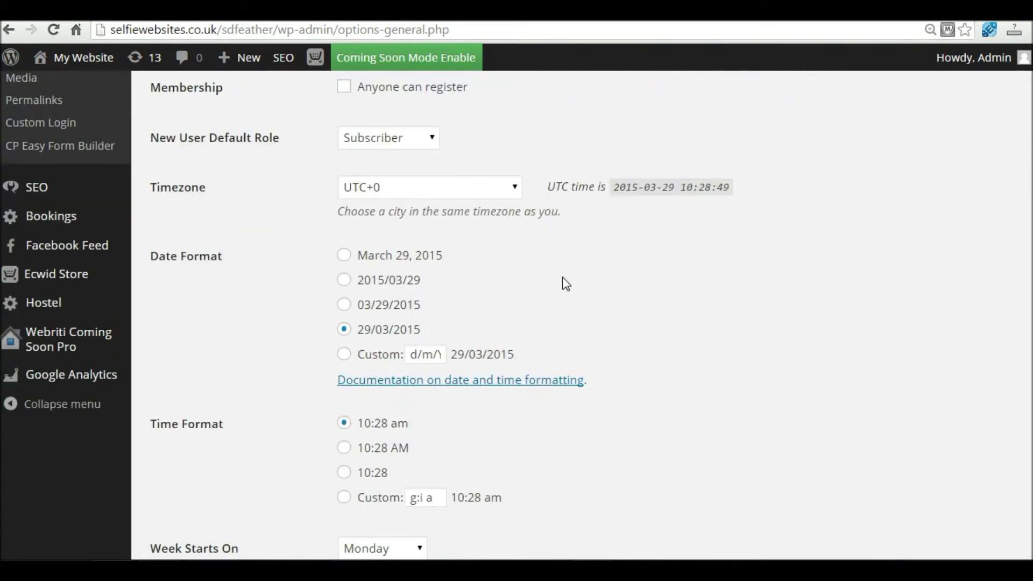
click(347, 332)
click(347, 332)
click(347, 333)
click(349, 332)
click(349, 333)
Save the updated general settings with the new title and tagline
scroll(349, 335, down, 1)
scroll(355, 377, down, 3)
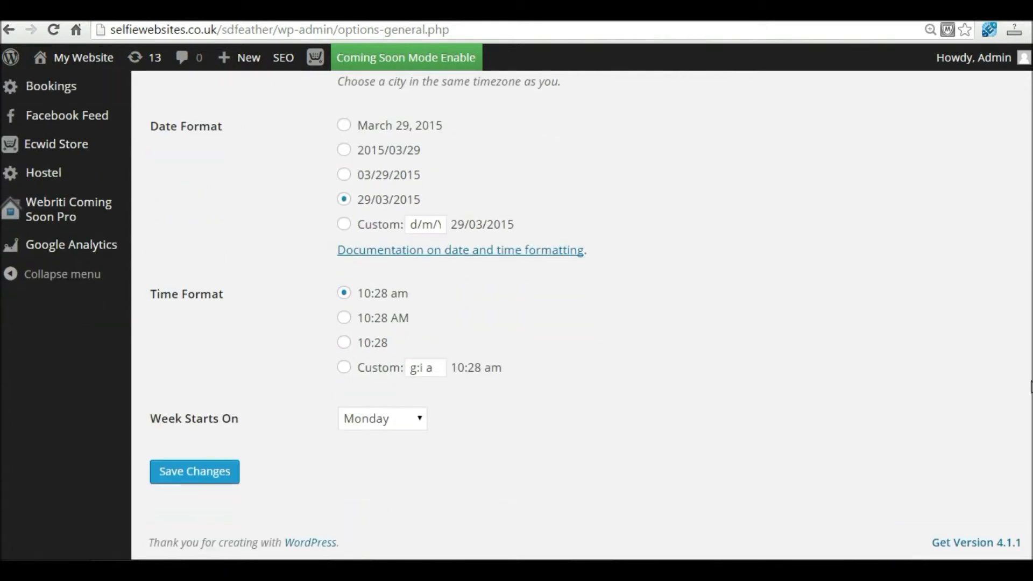
click(198, 476)
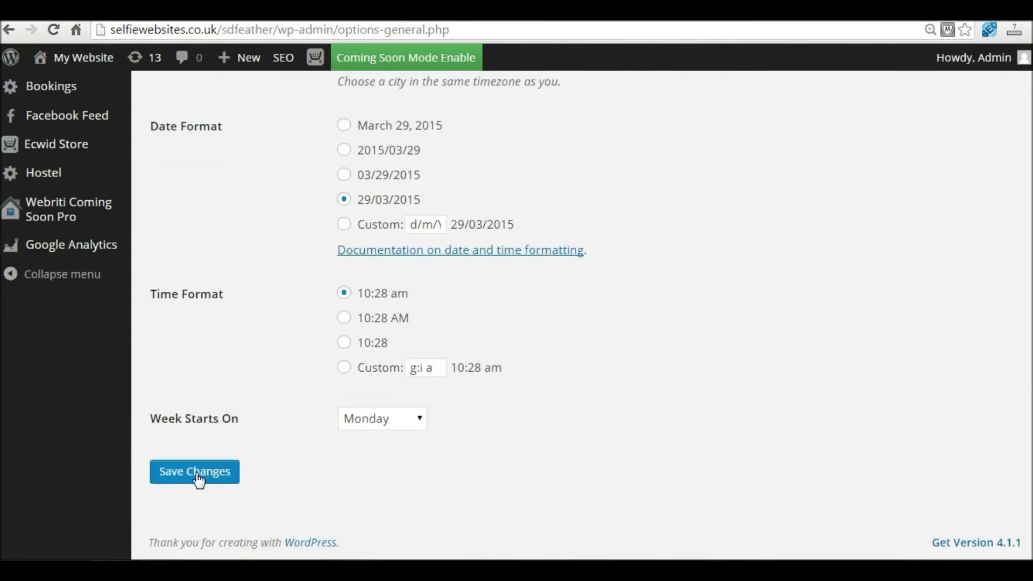
click(198, 477)
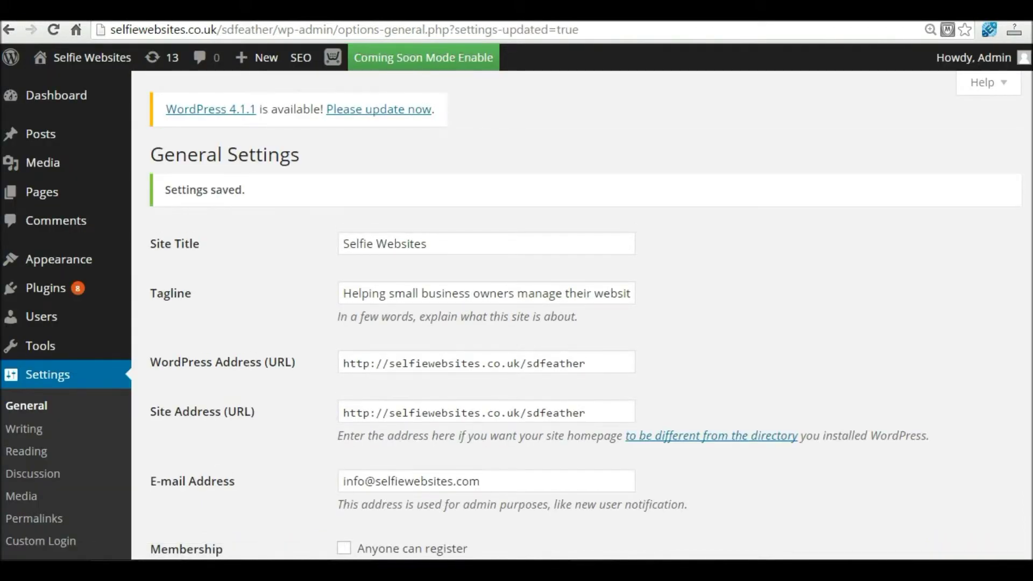
scroll(778, 255, down, 2)
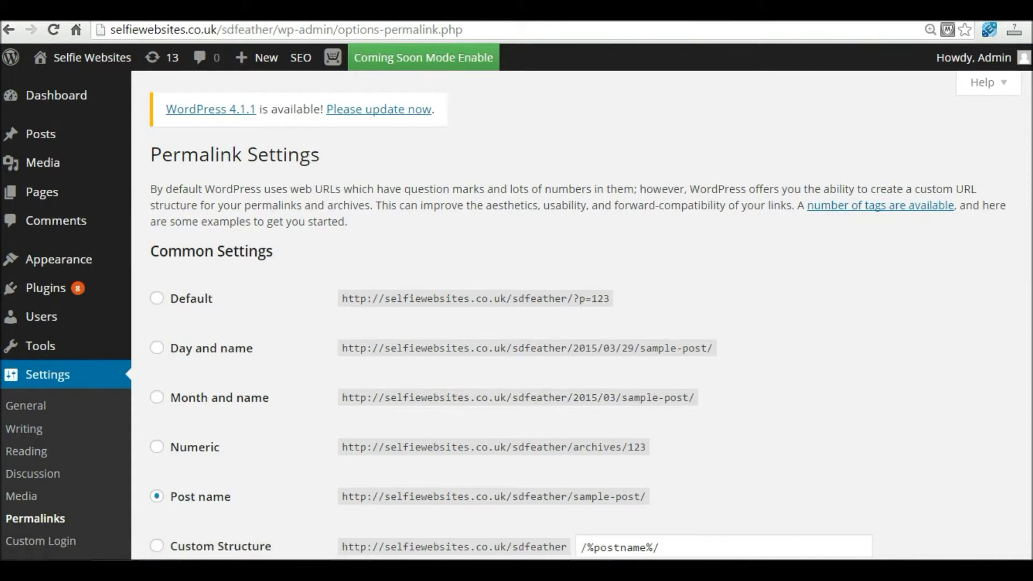
scroll(39, 437, down, 2)
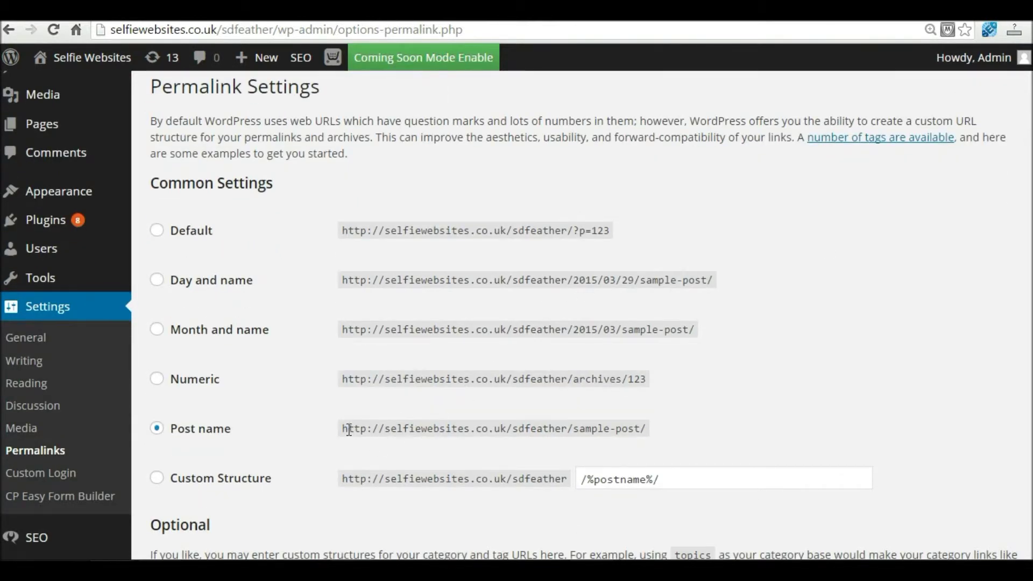
drag(342, 429, 647, 428)
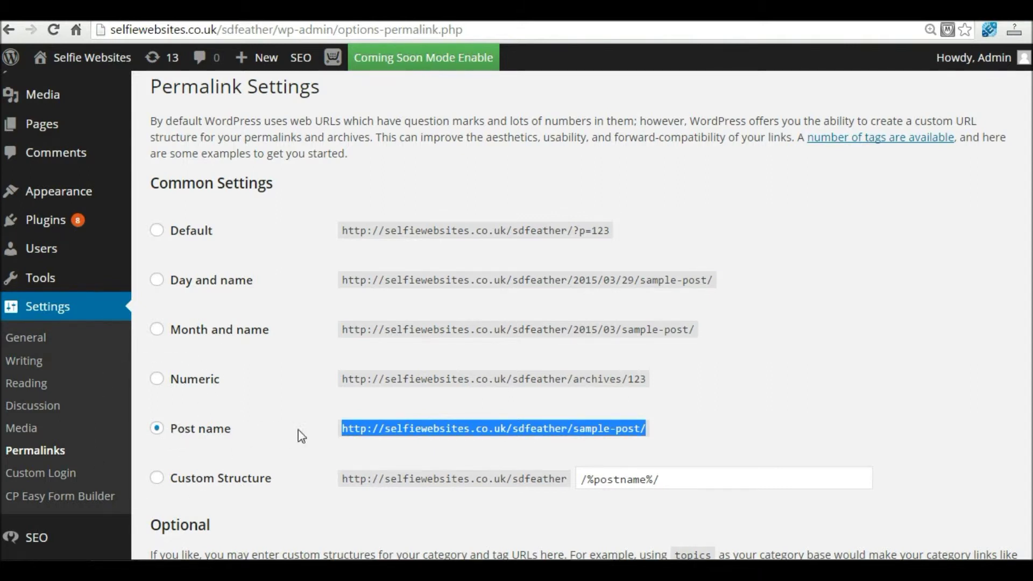
click(587, 428)
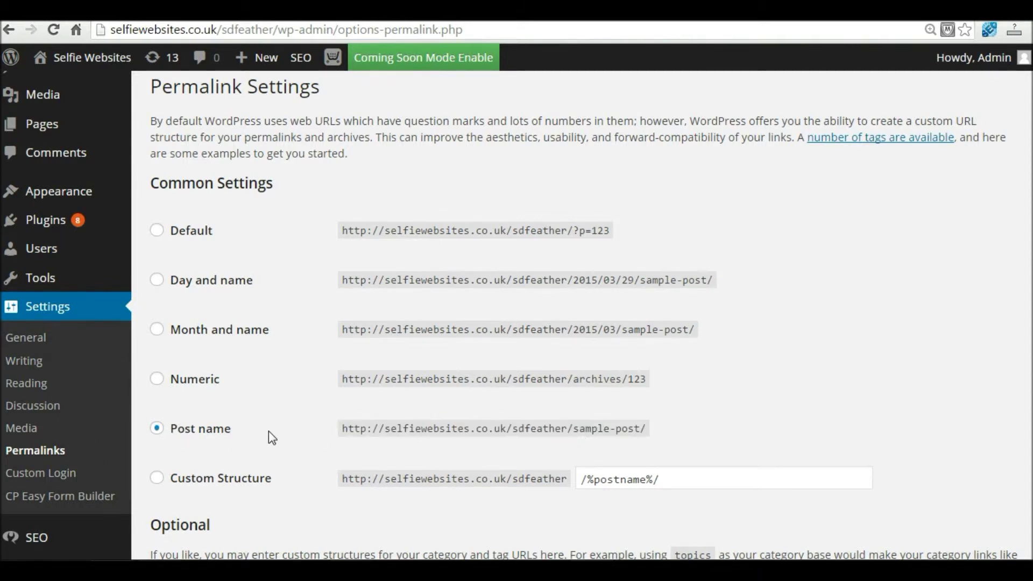
click(160, 435)
drag(573, 232, 614, 232)
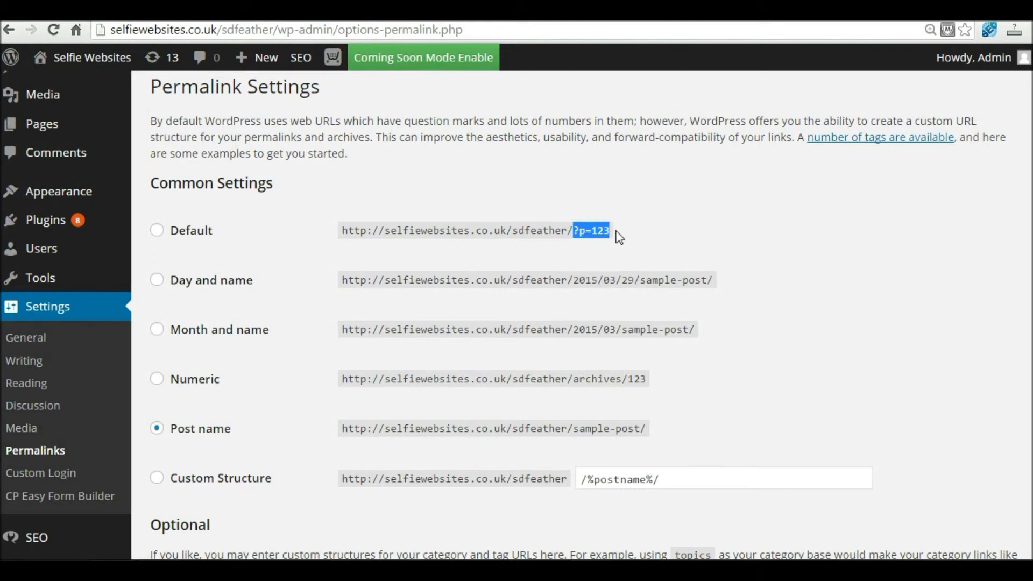
click(584, 230)
double_click(595, 231)
drag(342, 231, 639, 227)
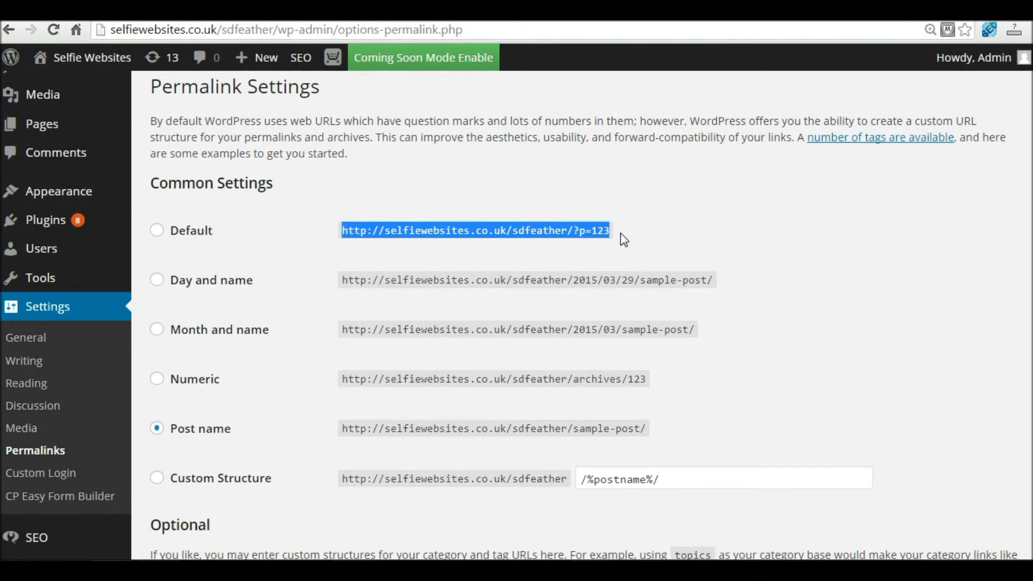
click(167, 435)
drag(571, 429, 658, 429)
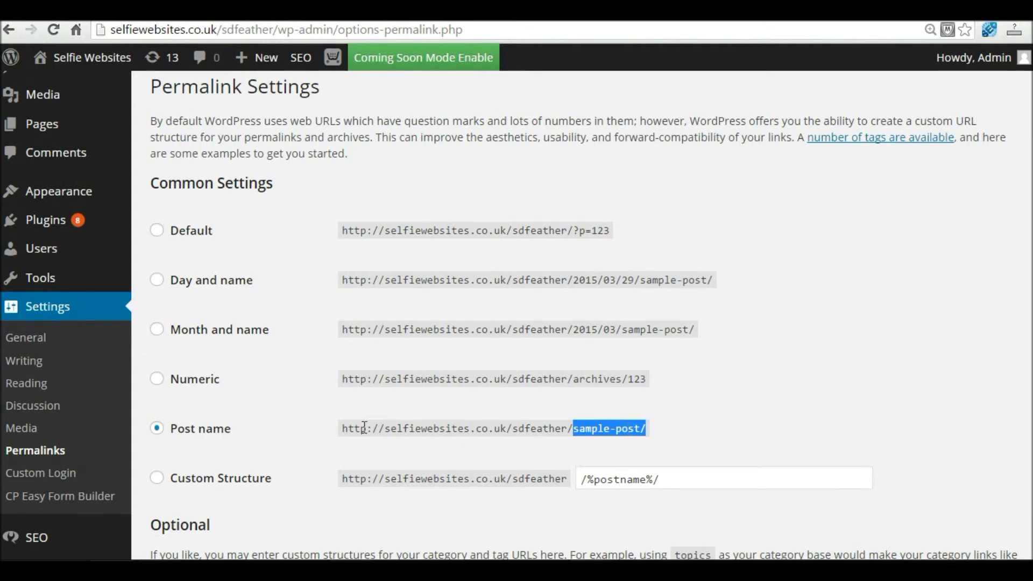
drag(349, 429, 691, 430)
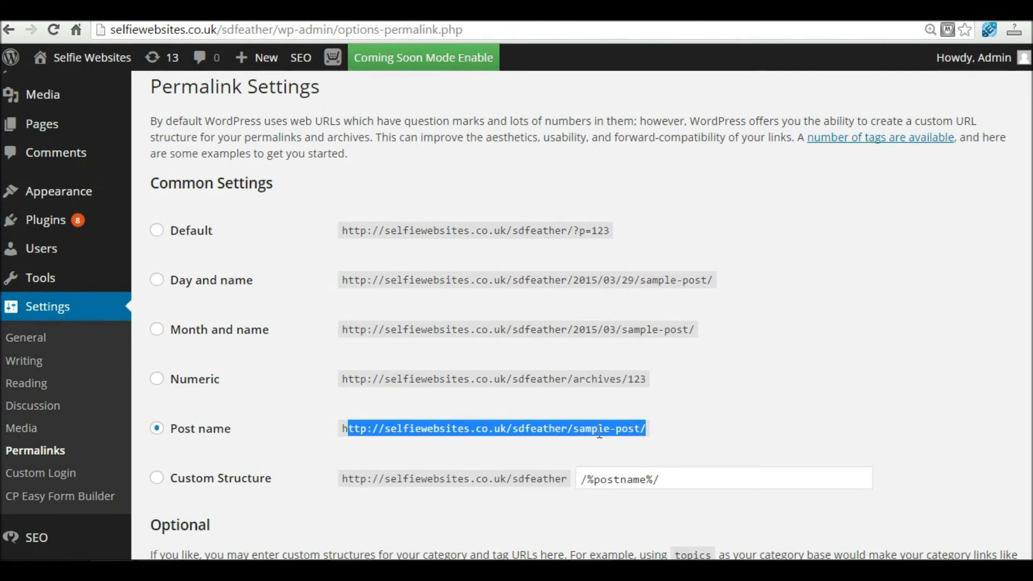
click(346, 429)
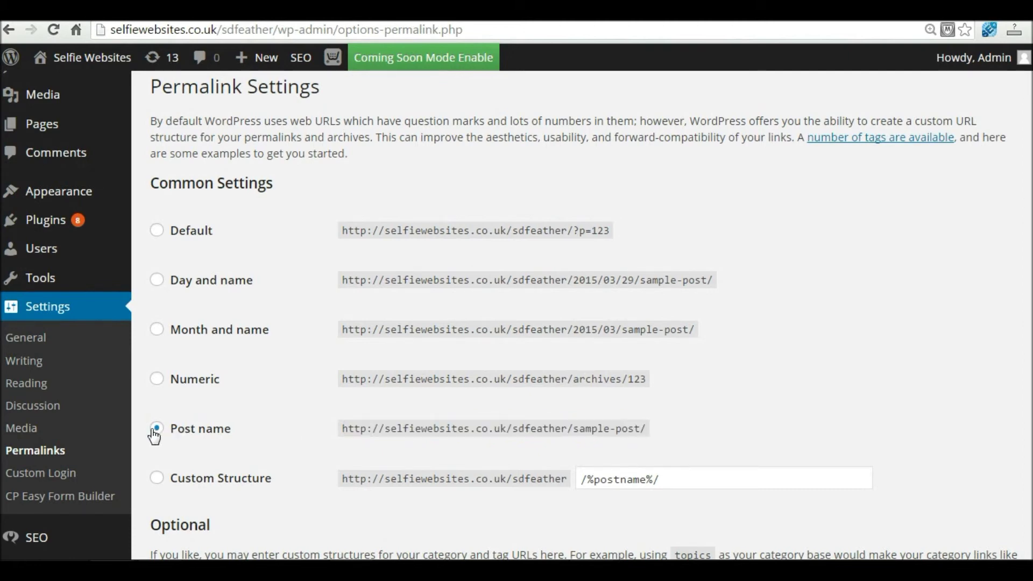